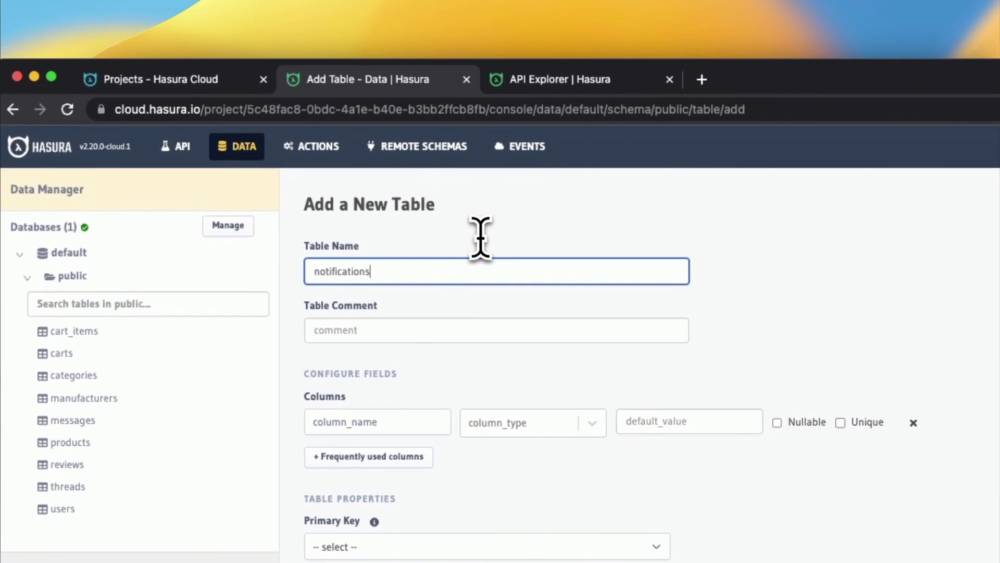
Step: Define columns id (auto-increment, unique), text and user_id (UUID), with id as primary key
left_click(419, 421)
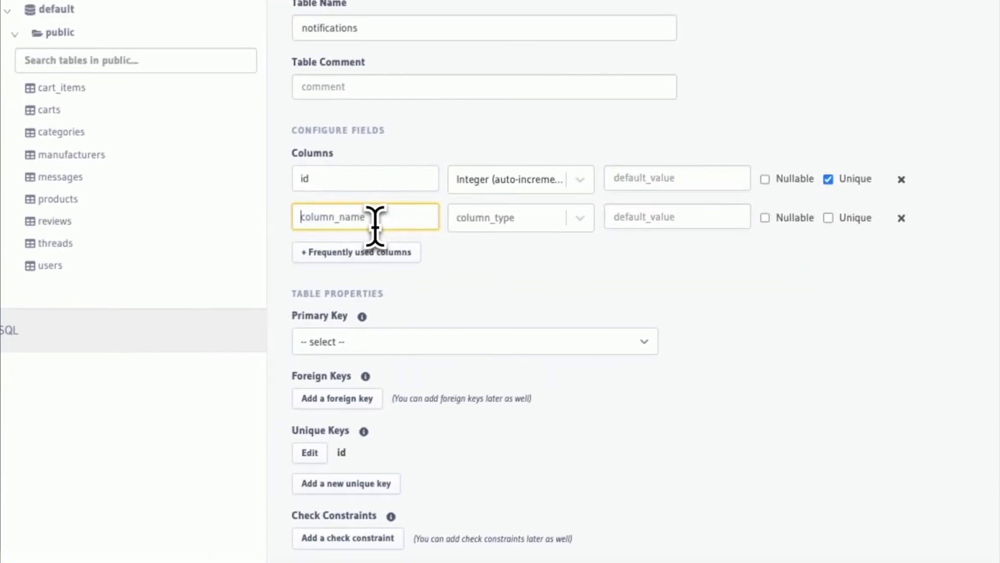
left_click(487, 339)
left_click(399, 253)
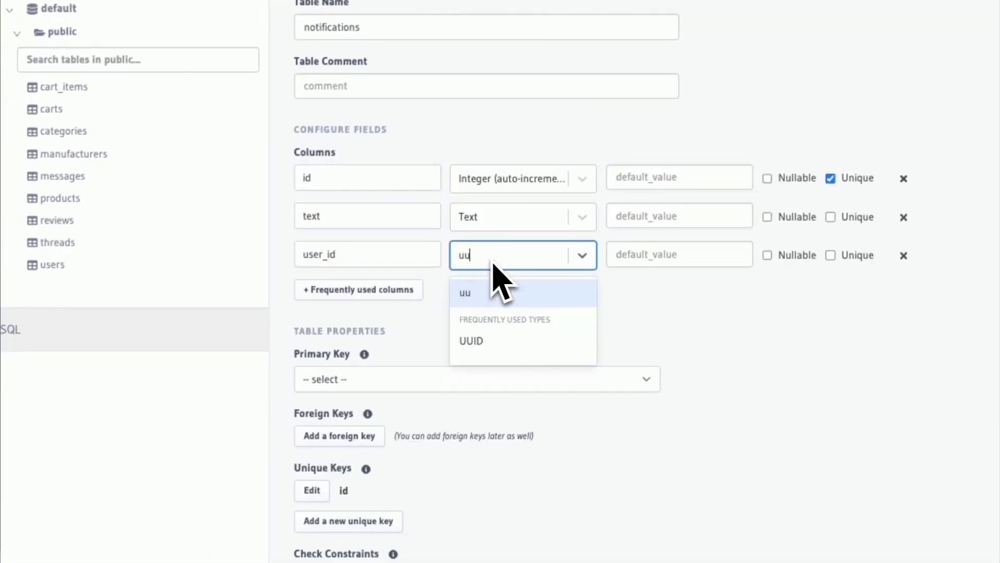
left_click(471, 341)
left_click(476, 415)
left_click(483, 252)
Step: Add a foreign key from user_id to the users table and create the notifications table
left_click(364, 333)
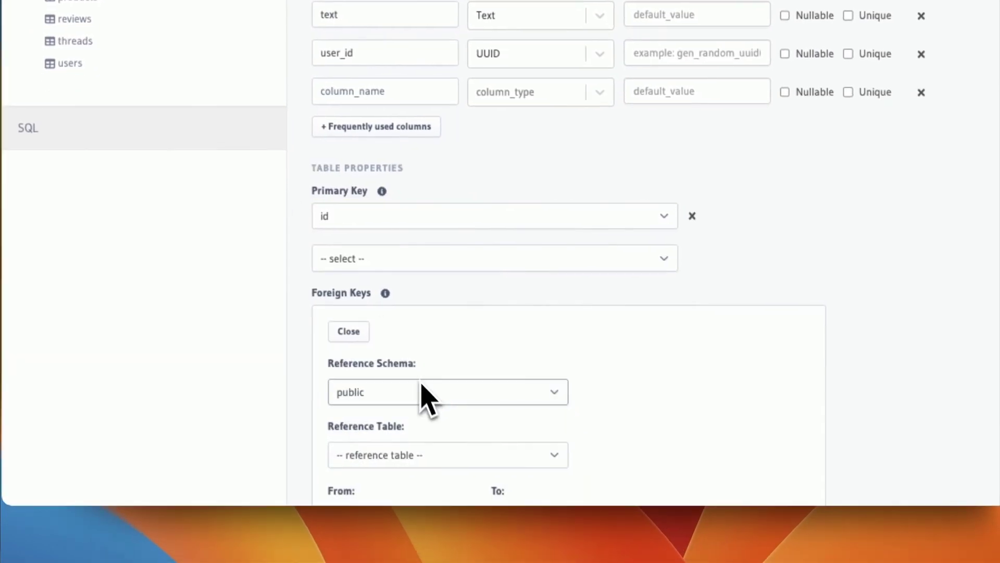
left_click(448, 454)
left_click(436, 519)
left_click(399, 334)
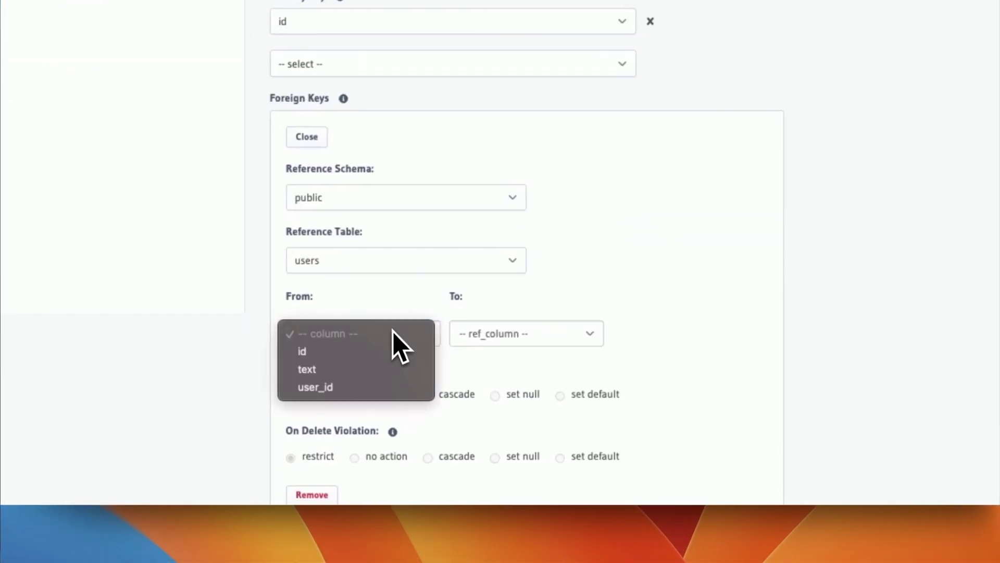
left_click(397, 389)
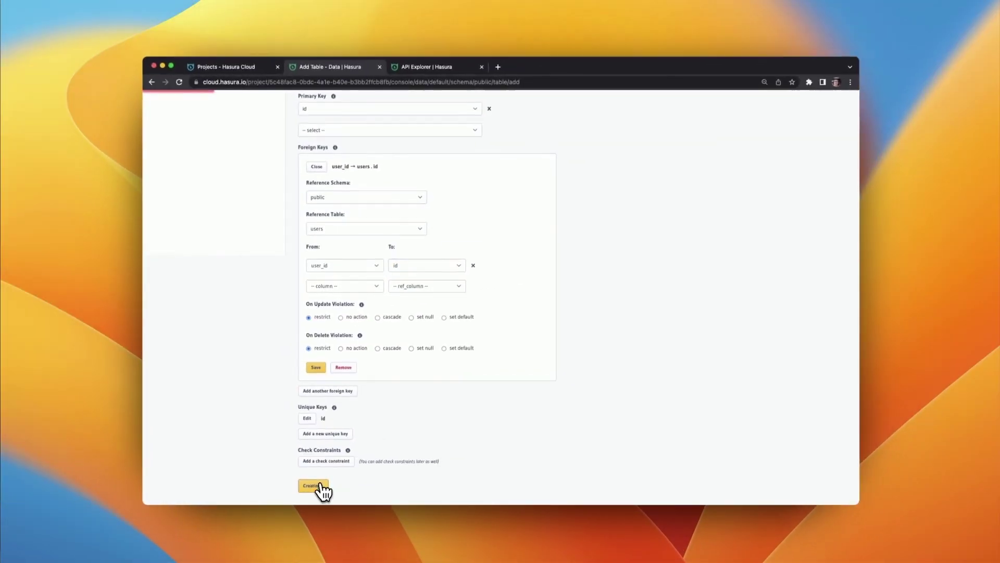
left_click(319, 486)
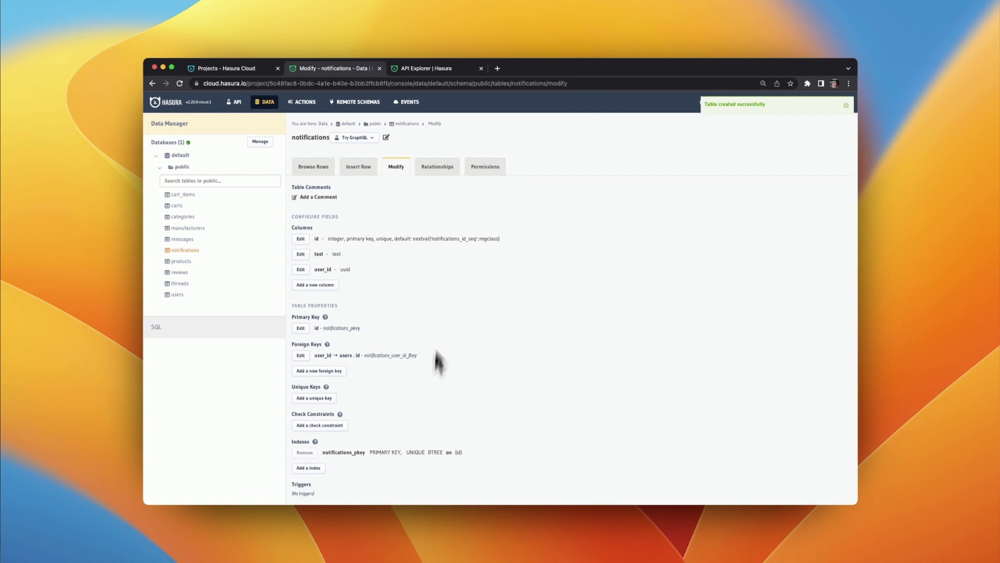
Step: Save the suggested user relationship on the notifications table
left_click(437, 167)
left_click(306, 242)
left_click(393, 255)
Step: Build a notifications query including the related user's id in the API Explorer
left_click(234, 108)
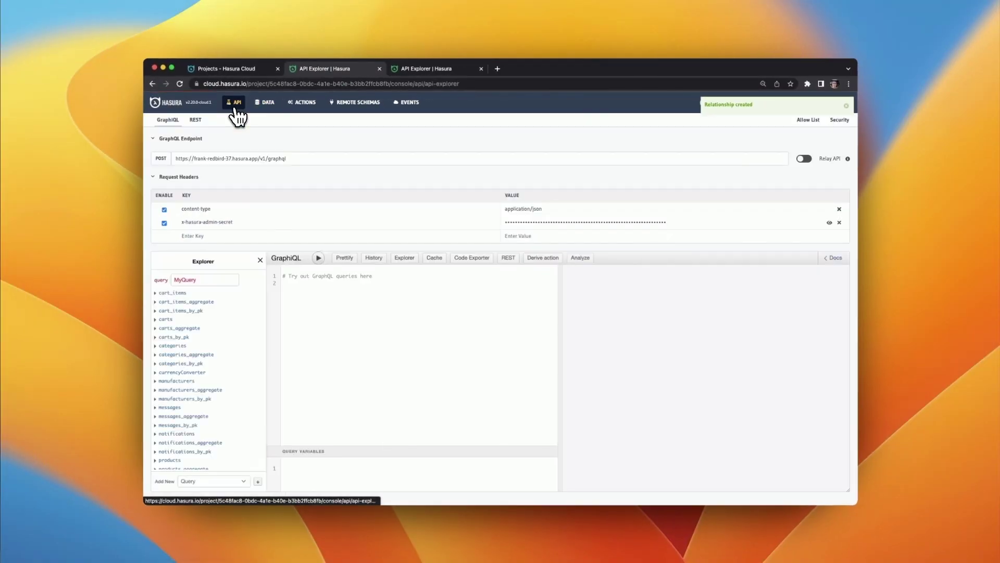
scroll(190, 380, "down", 5)
left_click(168, 338)
left_click(178, 397)
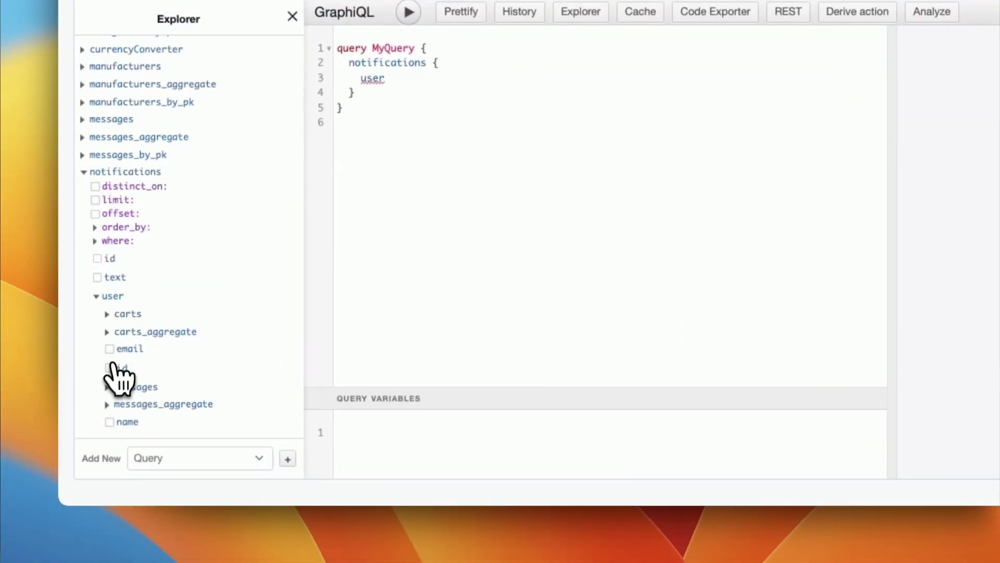
left_click(109, 368)
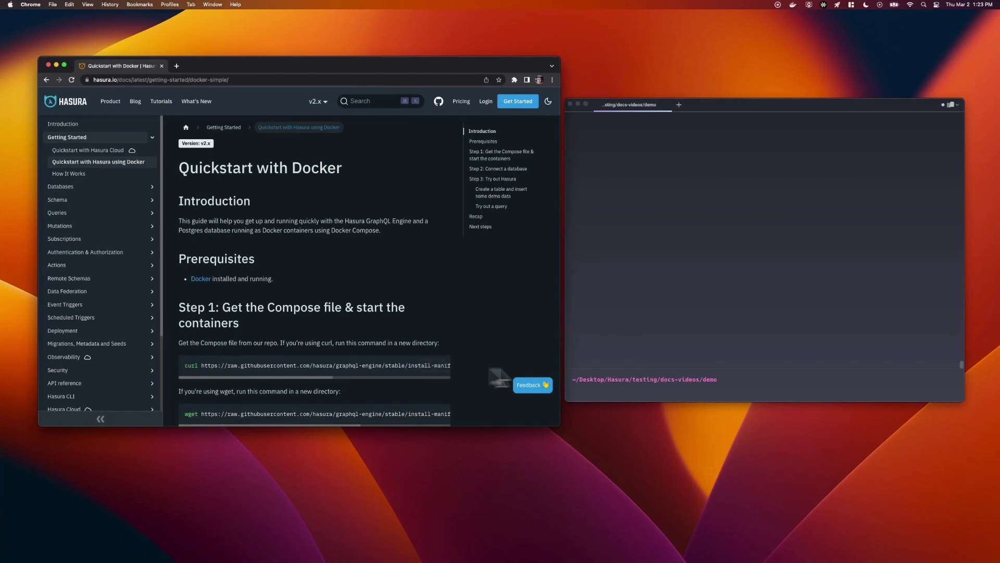
type("curl https://raw.githubusercontent.com/hasura/graphql-engine/stable/install-manifests/docker-compose/docker-compose.yaml -o docker-compose.yml")
Step: Download the compose file, run docker compose up -d and load the local console at localhost:8080/console
key("Return")
type("docker compose u")
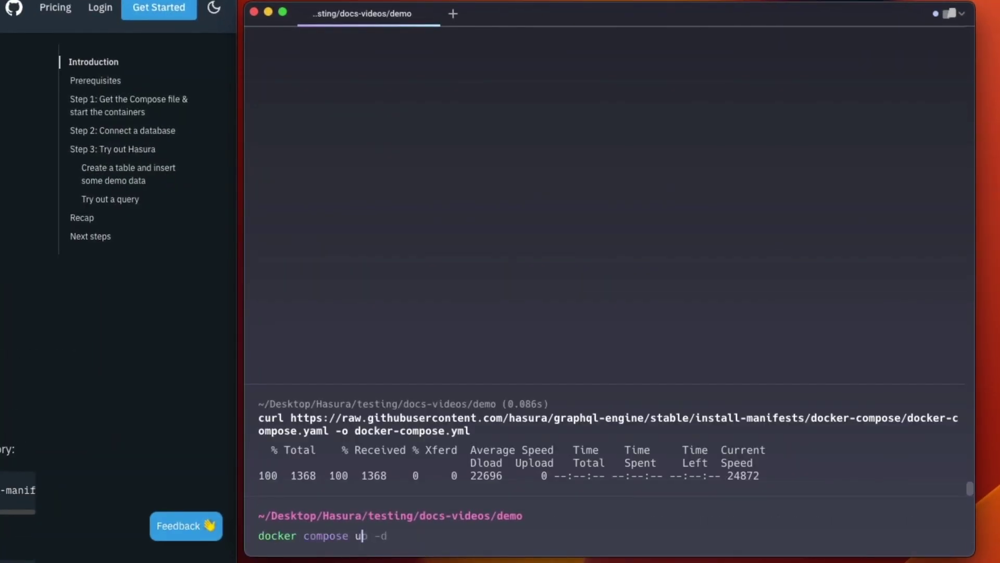
type("p -d")
key("Return")
key("super+t")
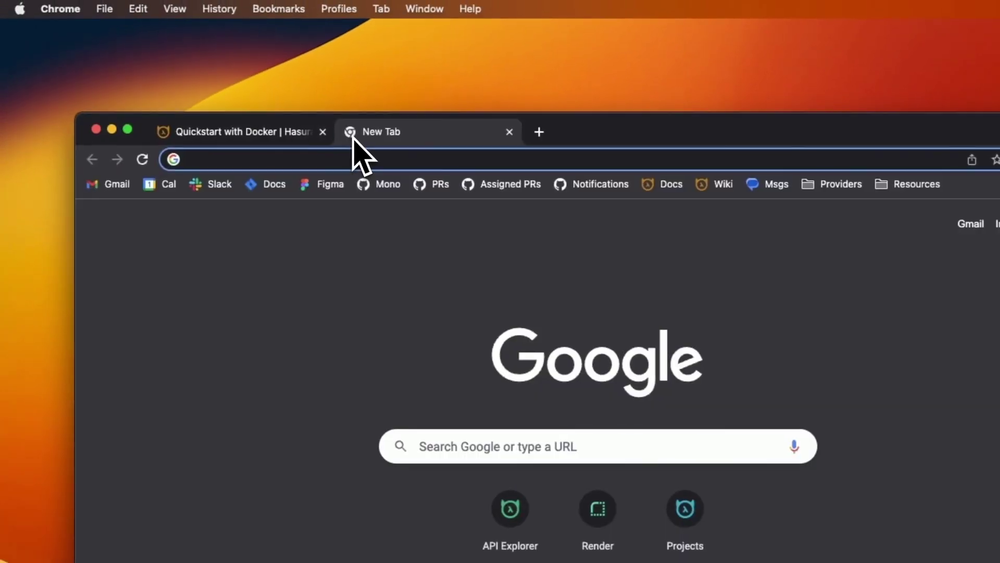
type("localhost:8080/console")
key("Return")
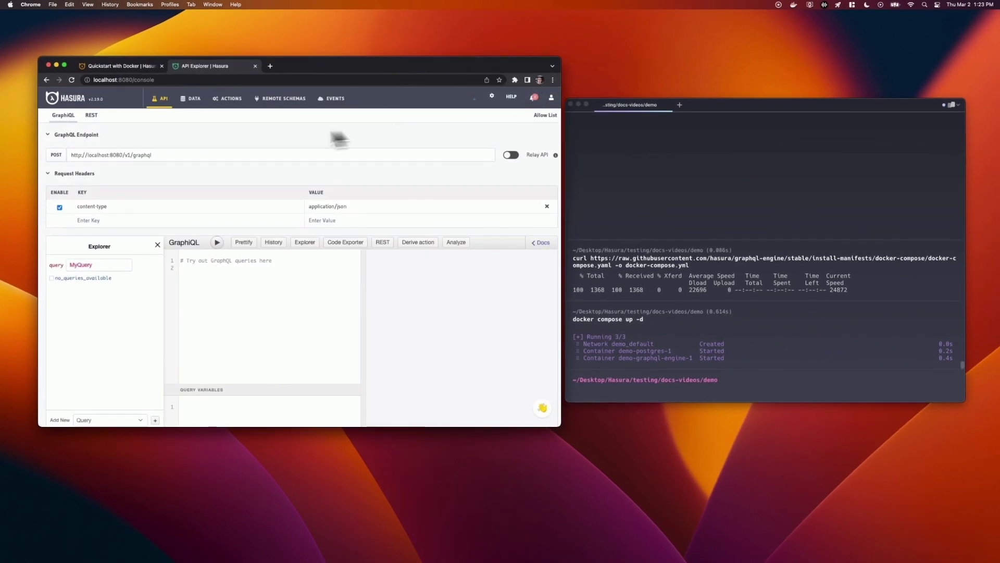
Step: Start connecting a database named default via an environment variable holding the database URL
left_click(191, 98)
left_click(406, 220)
type("default")
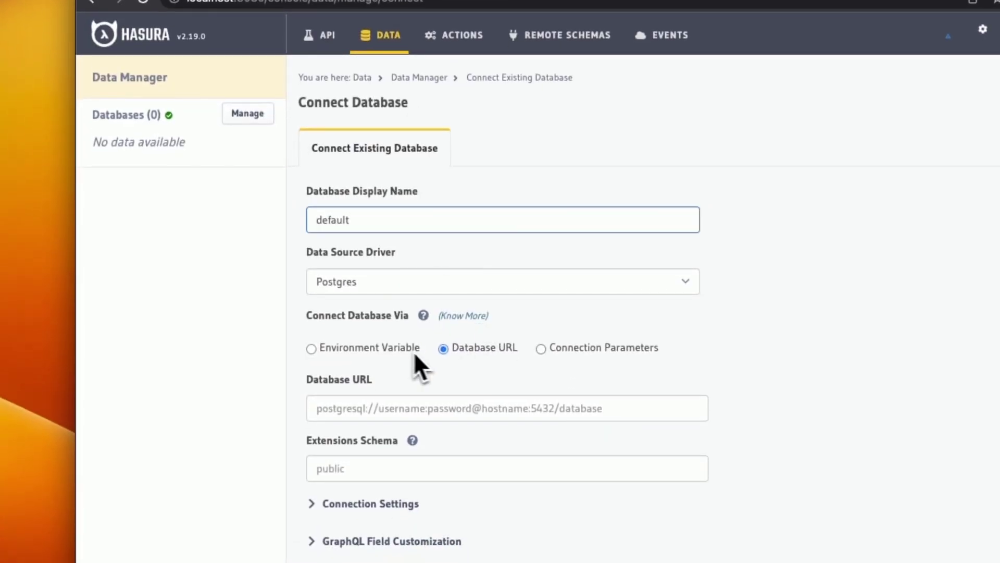
left_click(413, 351)
left_click(509, 434)
type("PG_DATABASE_URL")
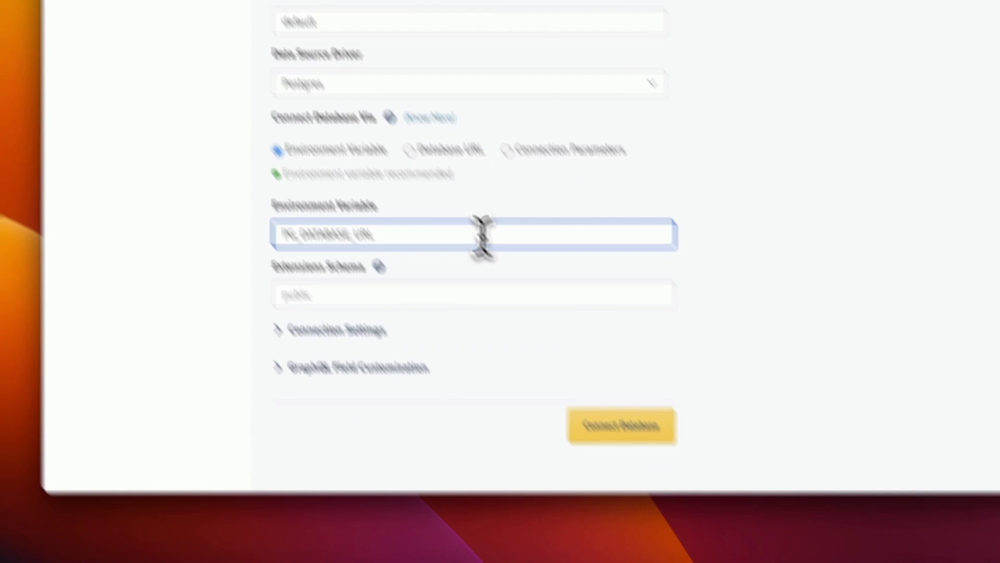